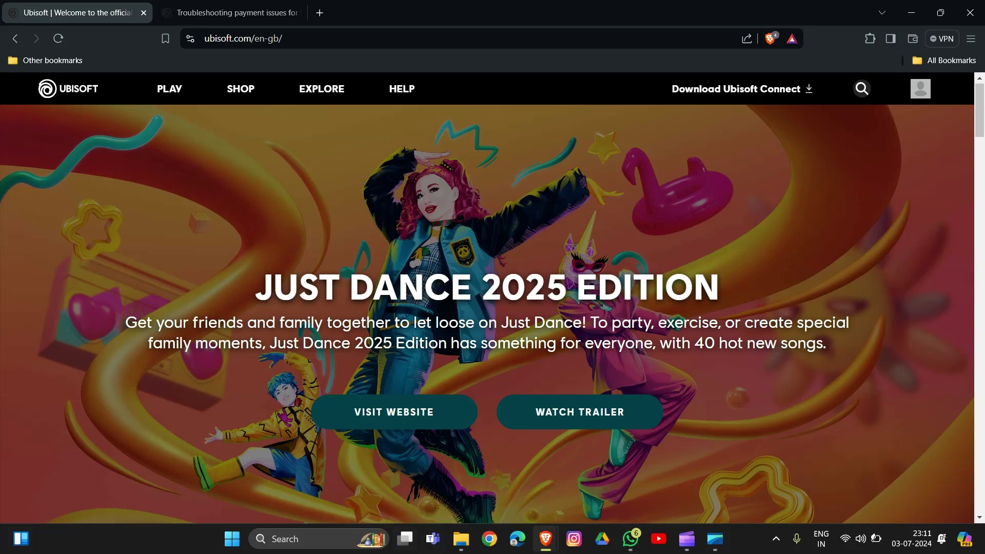
Step: Look at the Windows Start menu power options, then dismiss the Start menu
{"action": "key", "text": "super"}
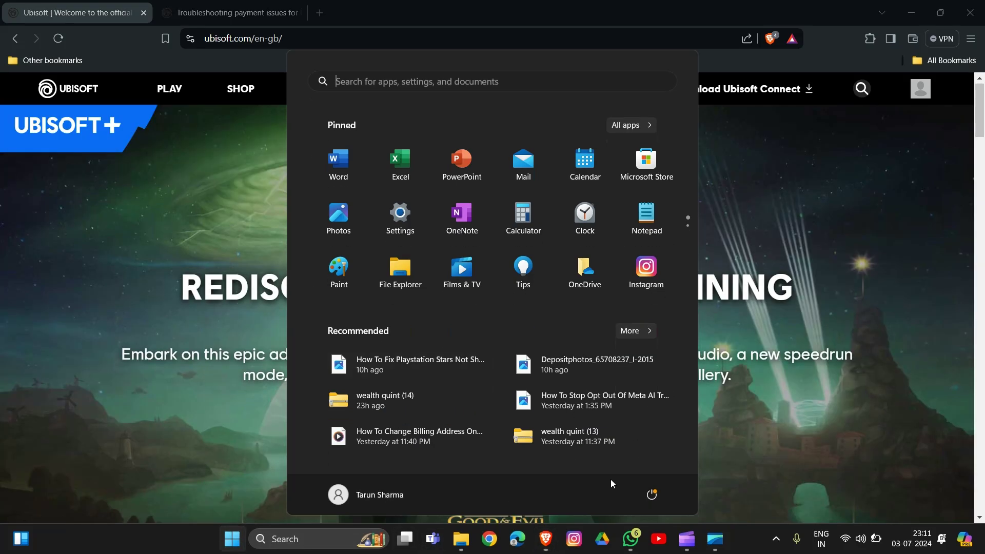
{"action": "left_click", "coordinate": [652, 494]}
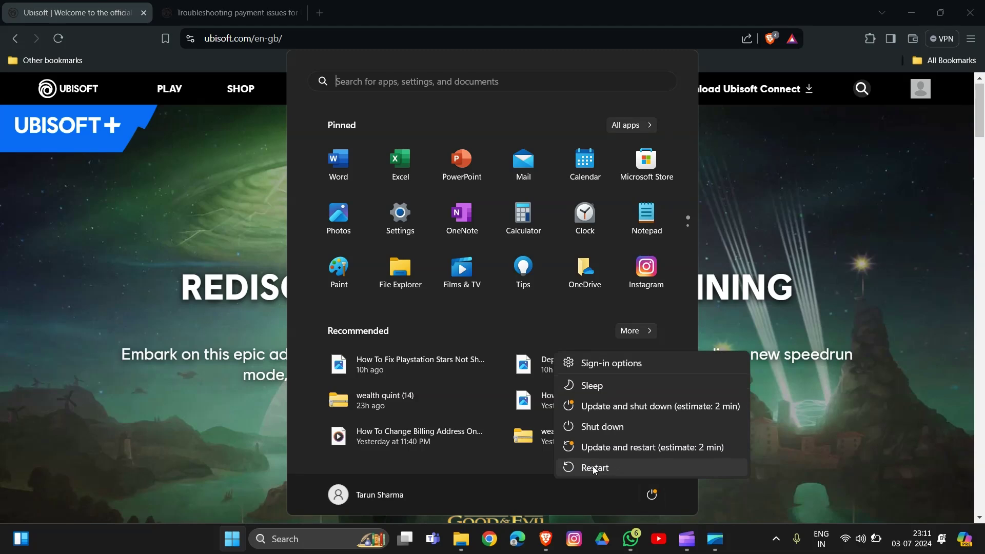
{"action": "key", "text": "Escape"}
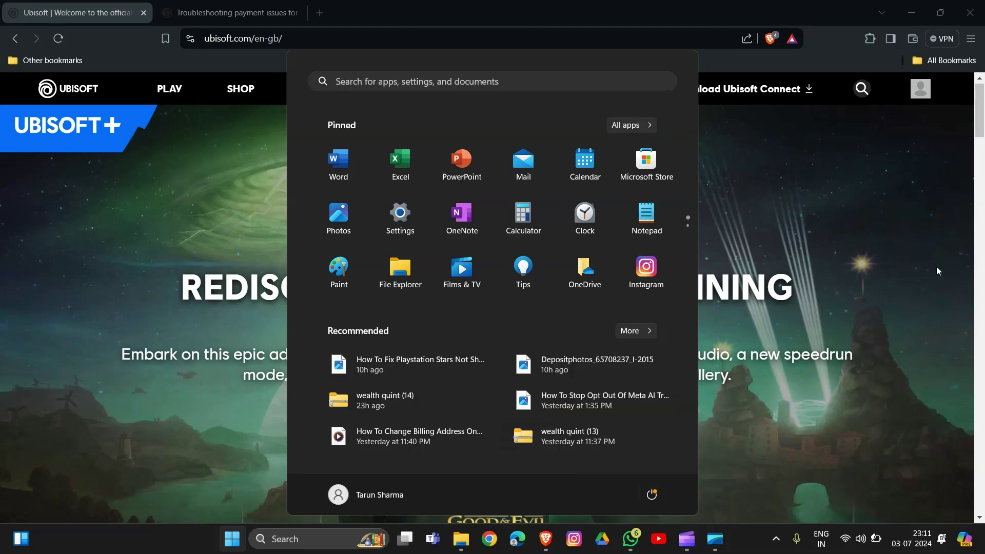
{"action": "left_click", "coordinate": [950, 98]}
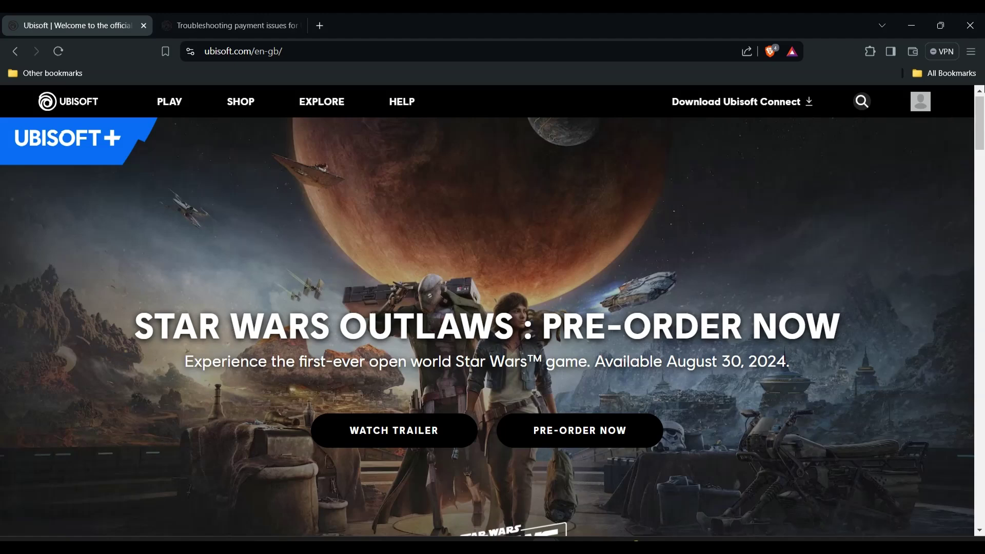
Step: Confirm Brave is up to date on About Brave, then go back to the Ubisoft tab
{"action": "left_click", "coordinate": [971, 52]}
{"action": "mouse_move", "coordinate": [828, 389]}
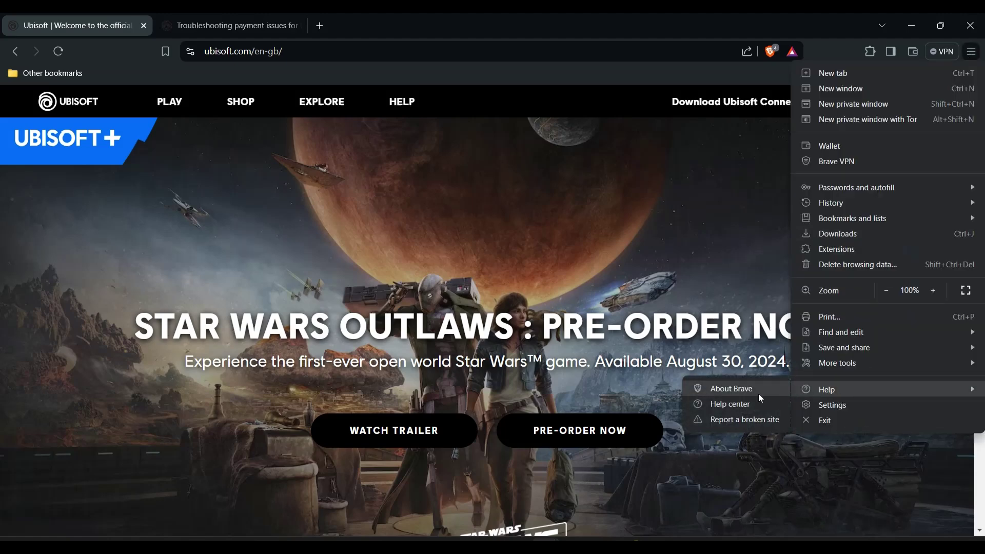
{"action": "left_click", "coordinate": [758, 394]}
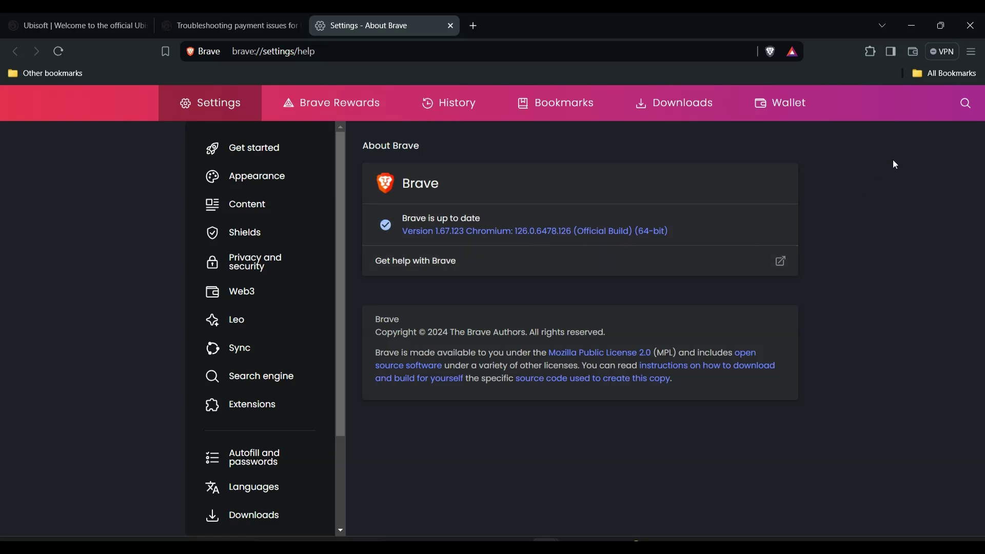
{"action": "left_click", "coordinate": [119, 14]}
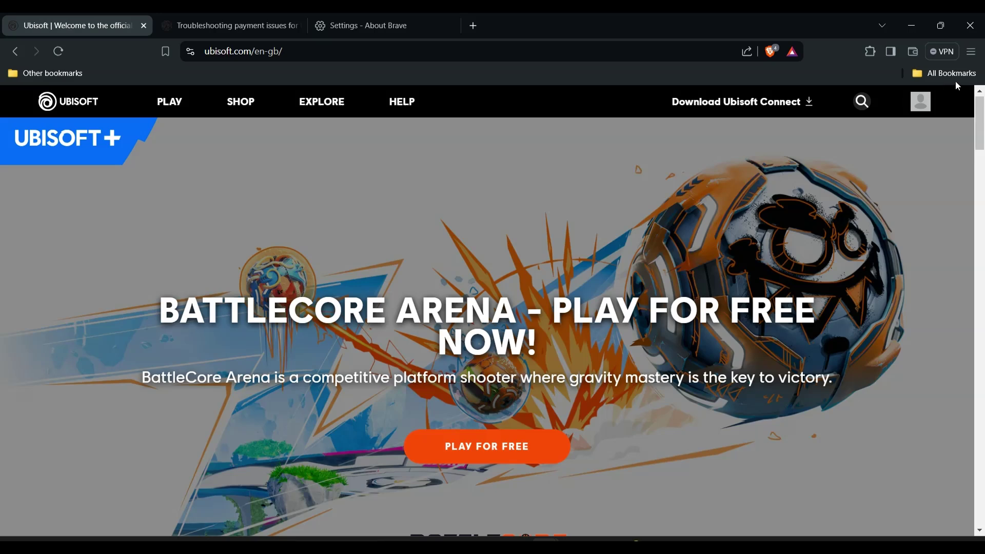
Step: Review Delete browsing data under Privacy and security, keeping the Last 7 days time range
{"action": "left_click", "coordinate": [971, 51]}
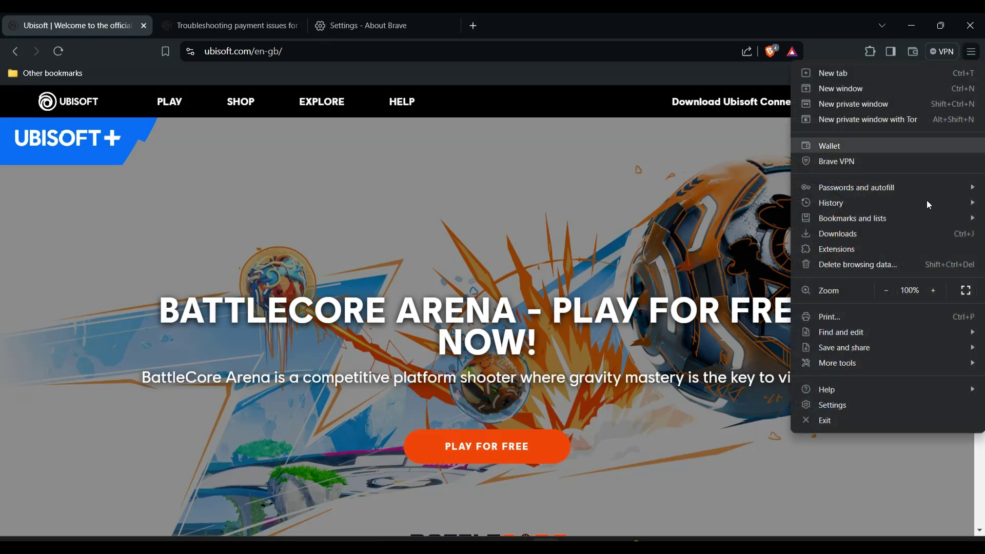
{"action": "left_click", "coordinate": [850, 402]}
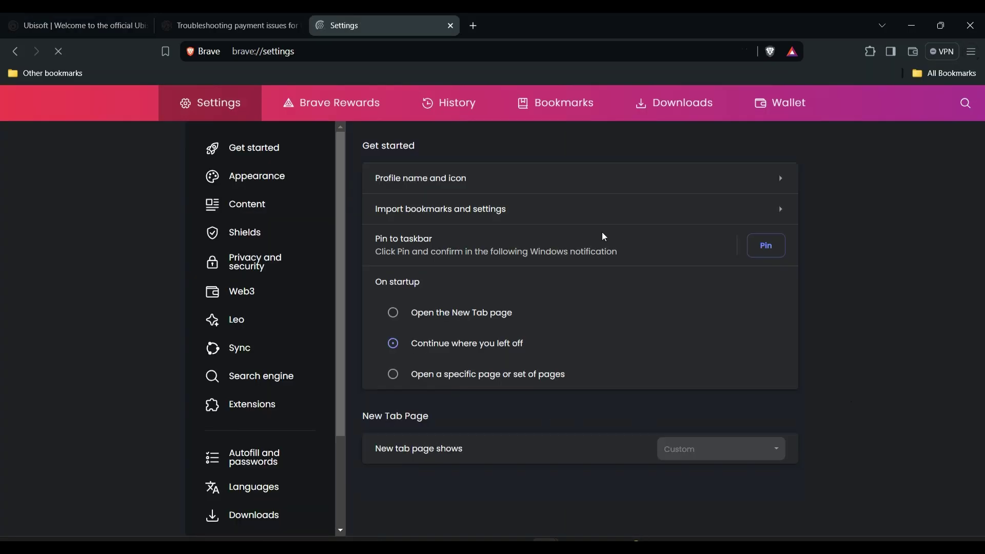
{"action": "left_click", "coordinate": [250, 266]}
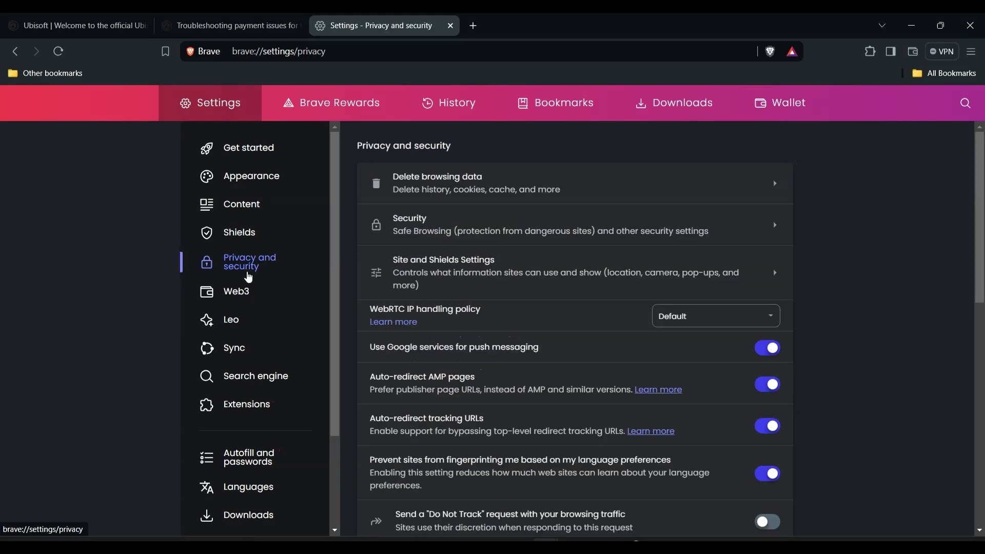
{"action": "left_click", "coordinate": [693, 183]}
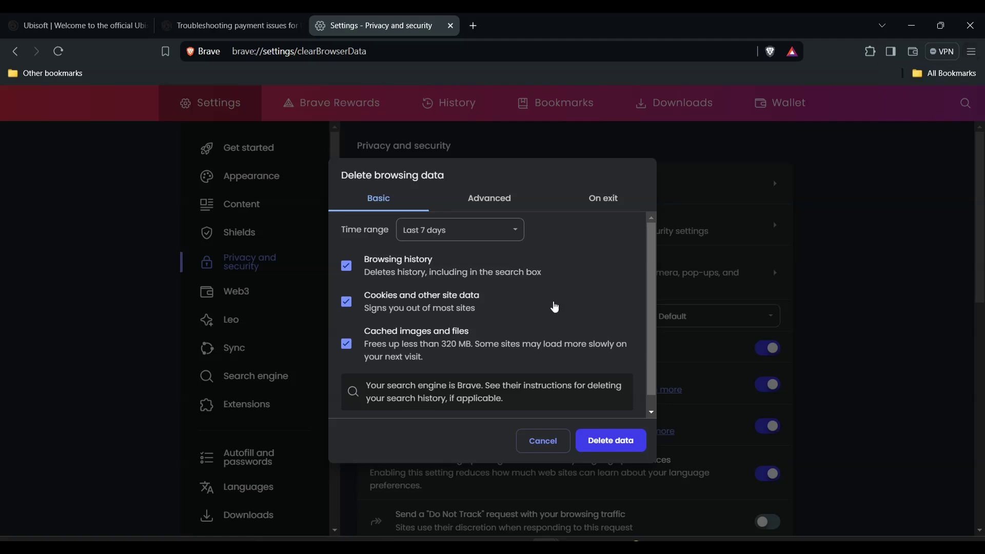
{"action": "left_click", "coordinate": [508, 230]}
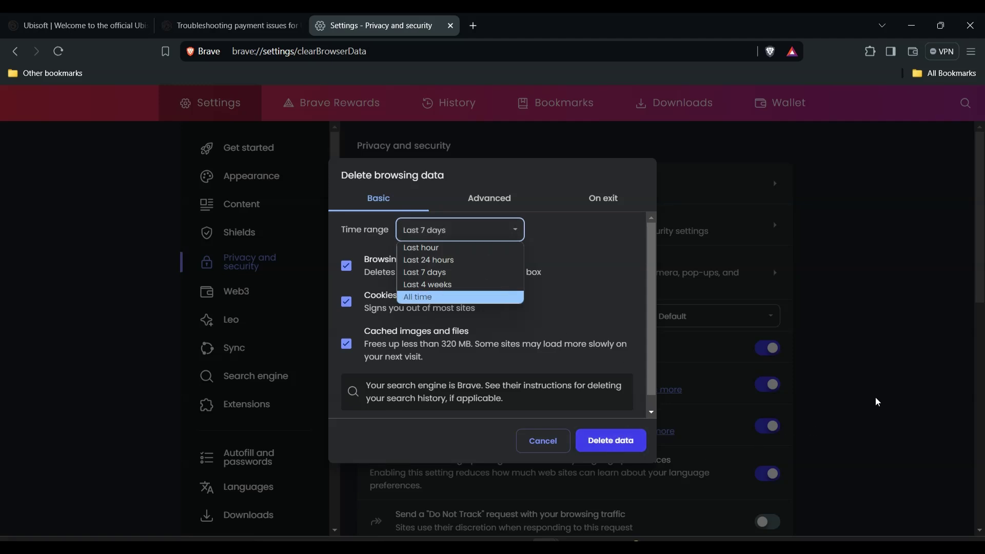
{"action": "left_click", "coordinate": [903, 372]}
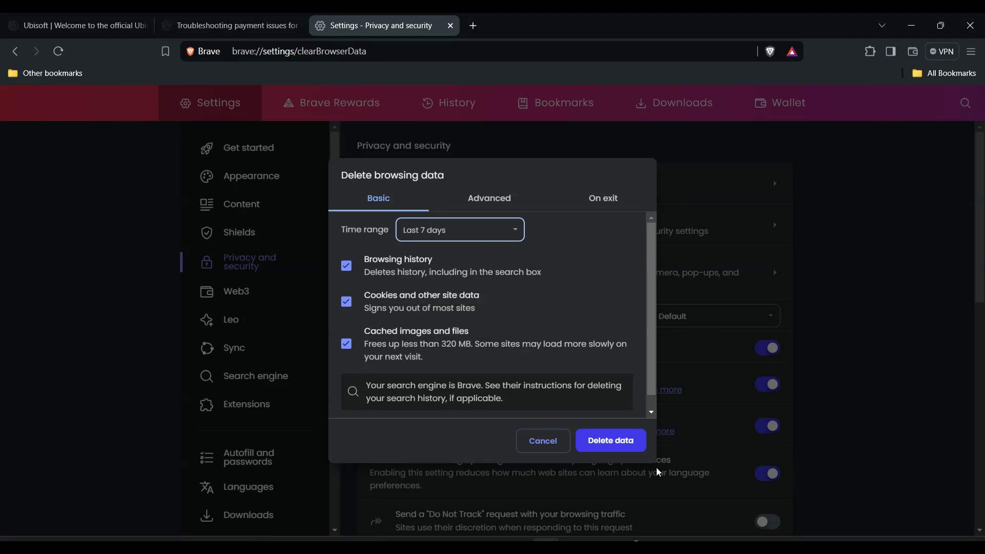
Step: Cancel data deletion, then open Manage extensions from the Ubisoft tab's extensions menu
{"action": "left_click", "coordinate": [542, 441]}
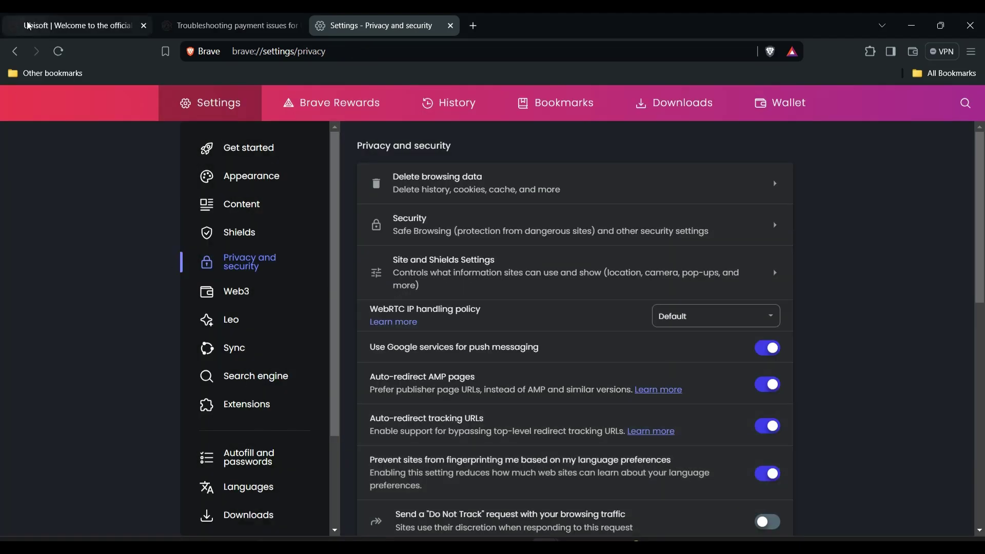
{"action": "left_click", "coordinate": [77, 25]}
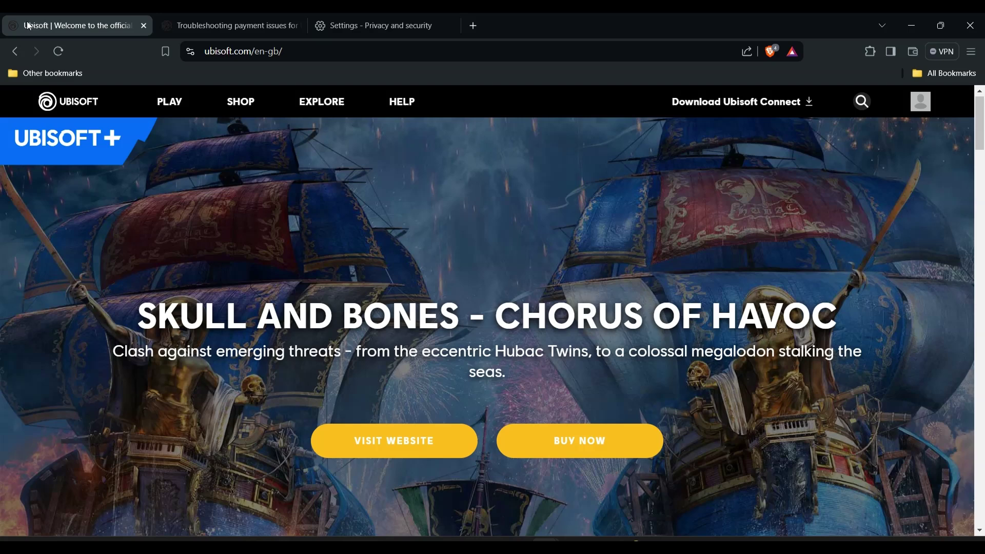
{"action": "left_click", "coordinate": [870, 52]}
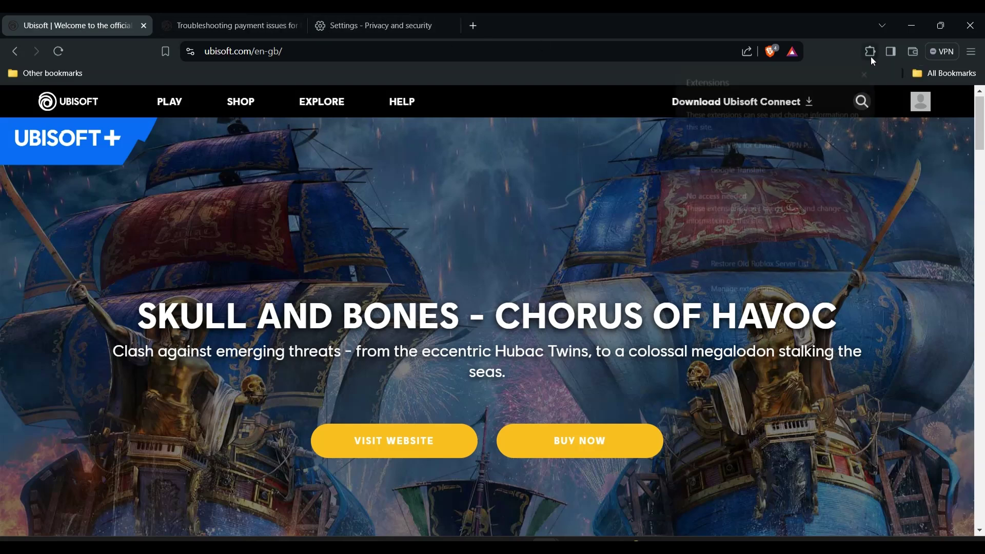
{"action": "left_click", "coordinate": [734, 293]}
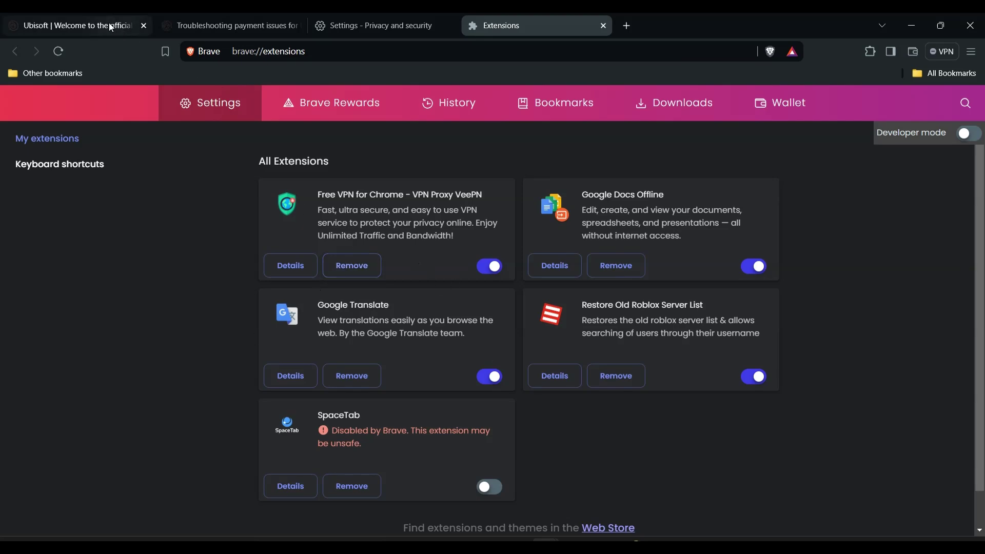
Step: Switch back to the first tab, Ubisoft | Welcome
{"action": "left_click", "coordinate": [86, 26]}
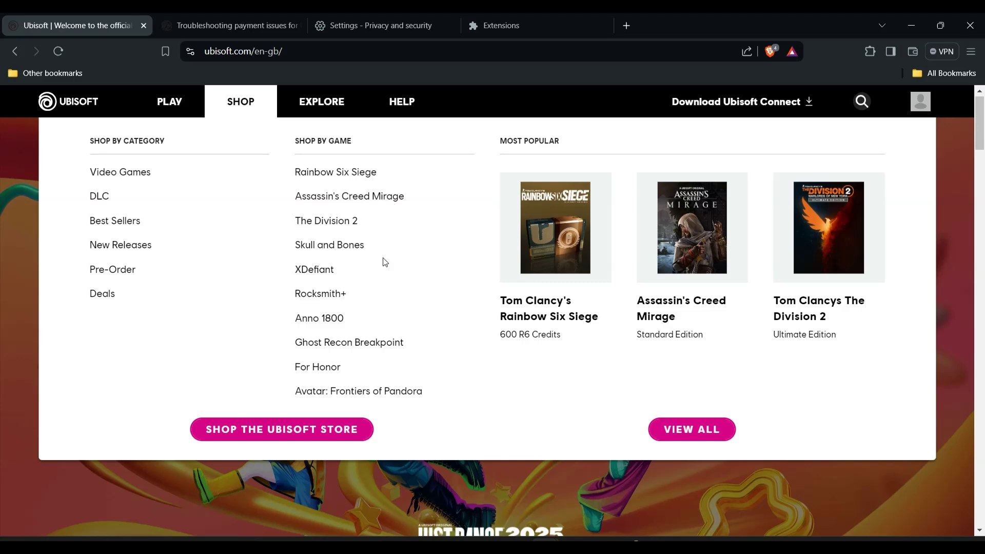
{"action": "mouse_move", "coordinate": [240, 101]}
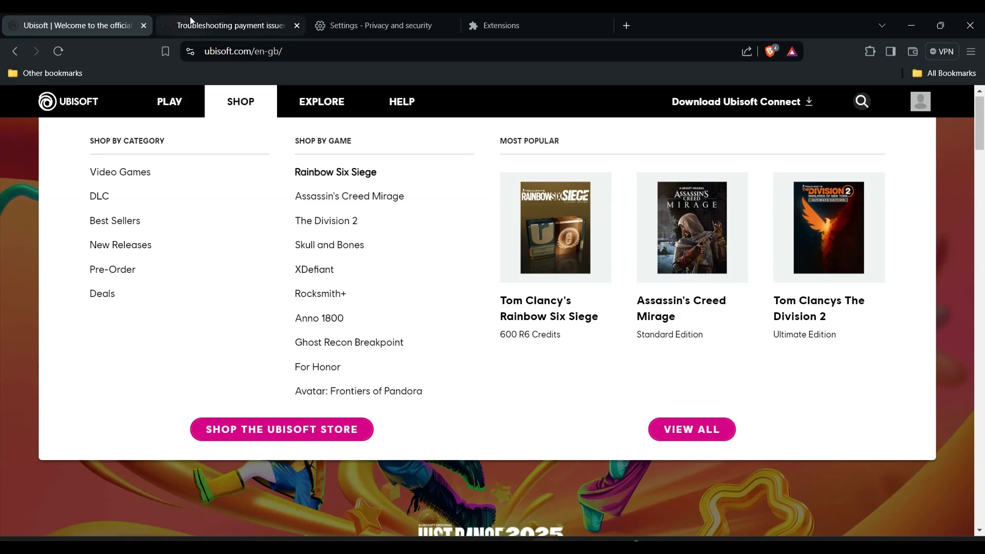
{"action": "left_click", "coordinate": [231, 25]}
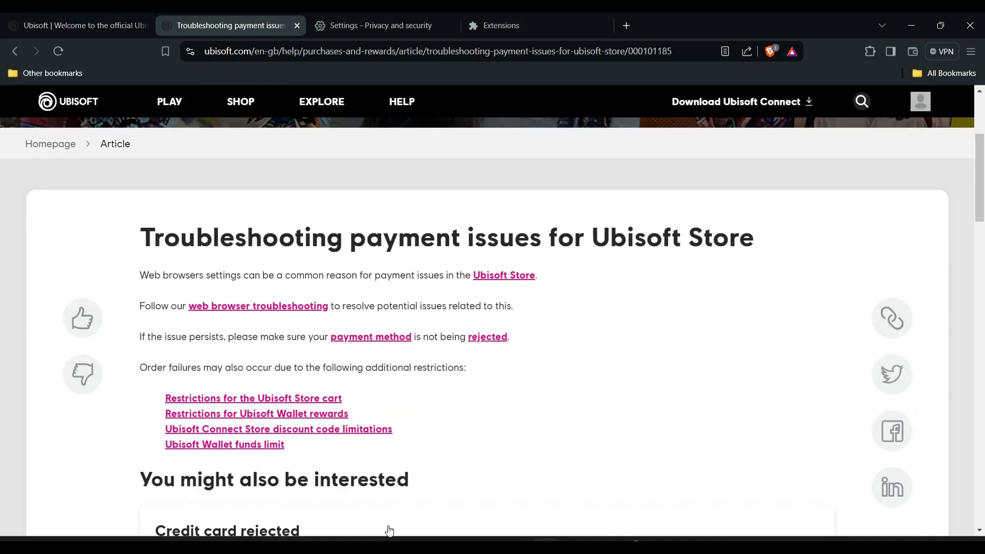
{"action": "scroll", "coordinate": [49, 406], "scroll_direction": "down", "scroll_amount": 5}
{"action": "scroll", "coordinate": [49, 407], "scroll_direction": "down", "scroll_amount": 3}
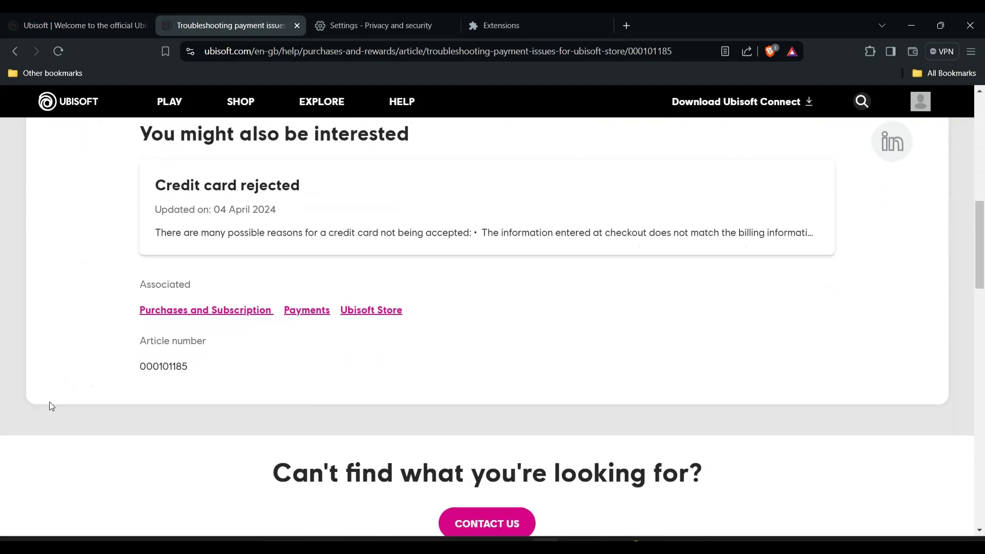
{"action": "scroll", "coordinate": [50, 402], "scroll_direction": "up", "scroll_amount": 6}
{"action": "scroll", "coordinate": [55, 397], "scroll_direction": "down", "scroll_amount": 4}
{"action": "scroll", "coordinate": [55, 397], "scroll_direction": "down", "scroll_amount": 1}
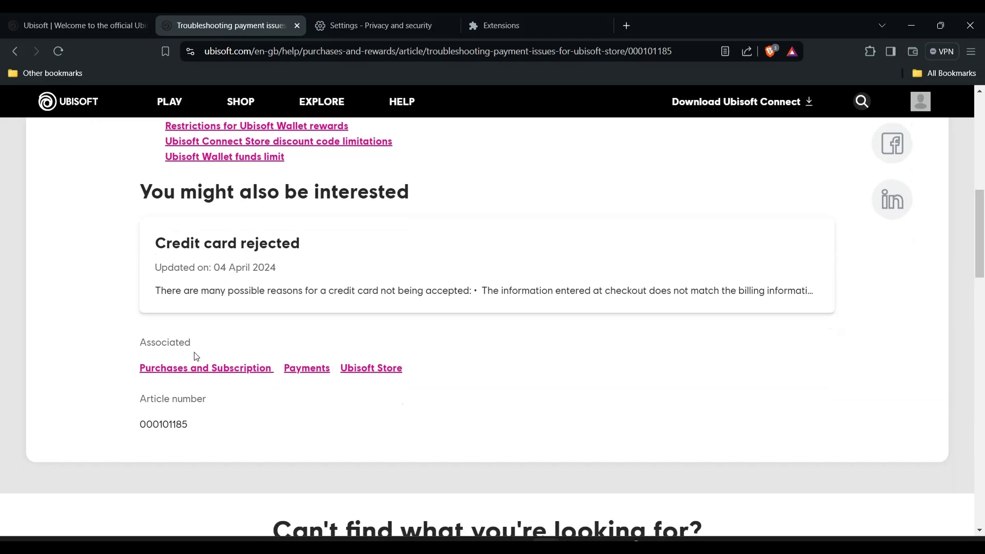
{"action": "scroll", "coordinate": [374, 355], "scroll_direction": "up", "scroll_amount": 5}
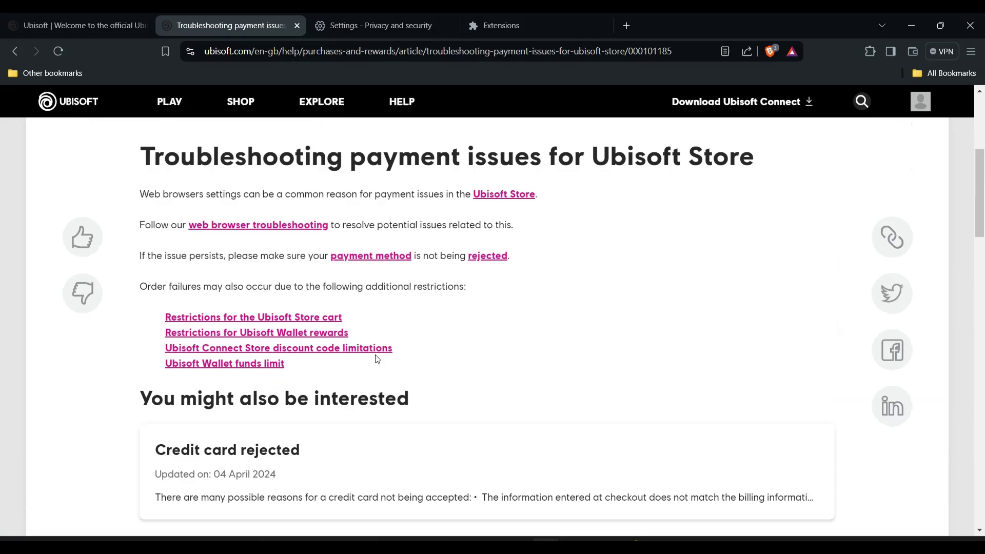
{"action": "scroll", "coordinate": [375, 355], "scroll_direction": "up", "scroll_amount": 5}
{"action": "scroll", "coordinate": [375, 354], "scroll_direction": "up", "scroll_amount": 2}
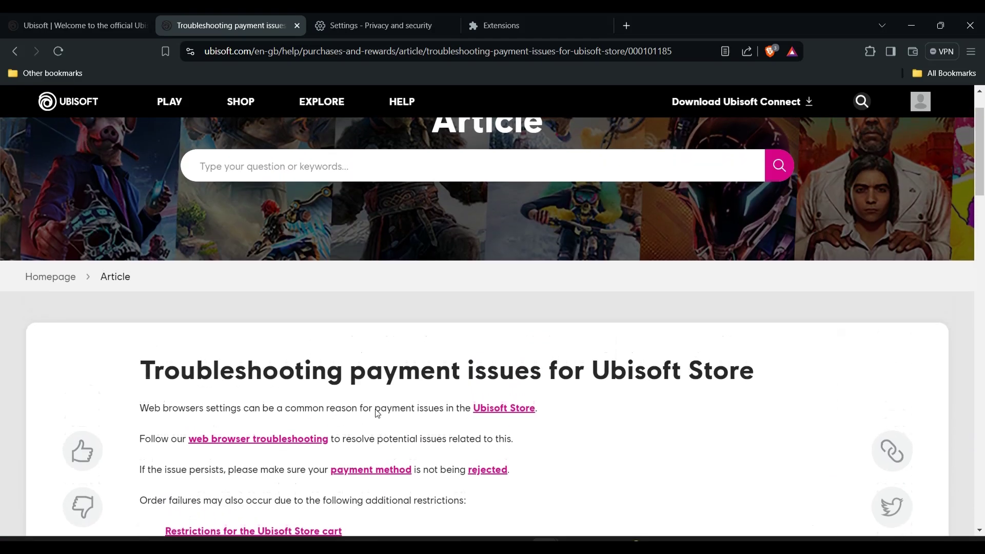
{"action": "scroll", "coordinate": [375, 414], "scroll_direction": "down", "scroll_amount": 2}
{"action": "left_click", "coordinate": [83, 26]}
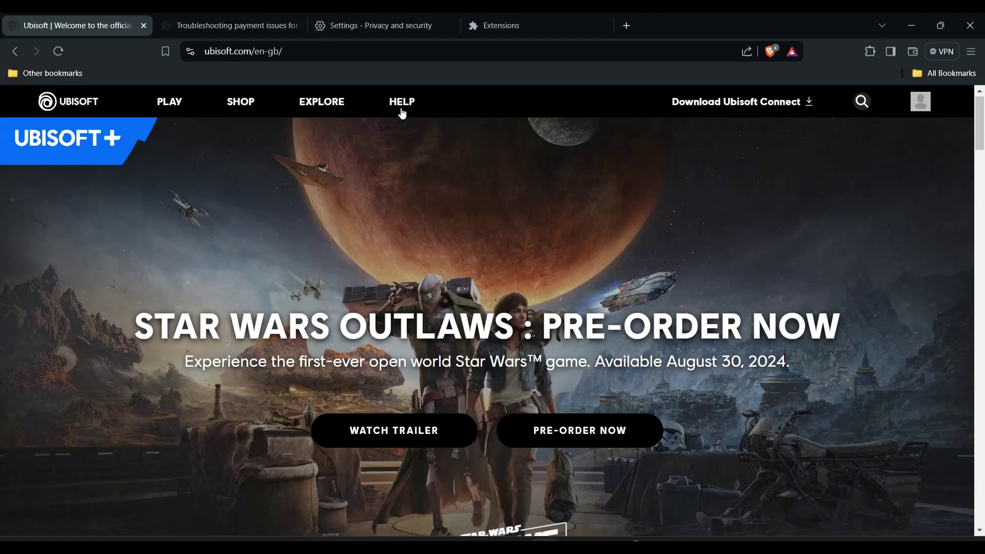
{"action": "mouse_move", "coordinate": [401, 101]}
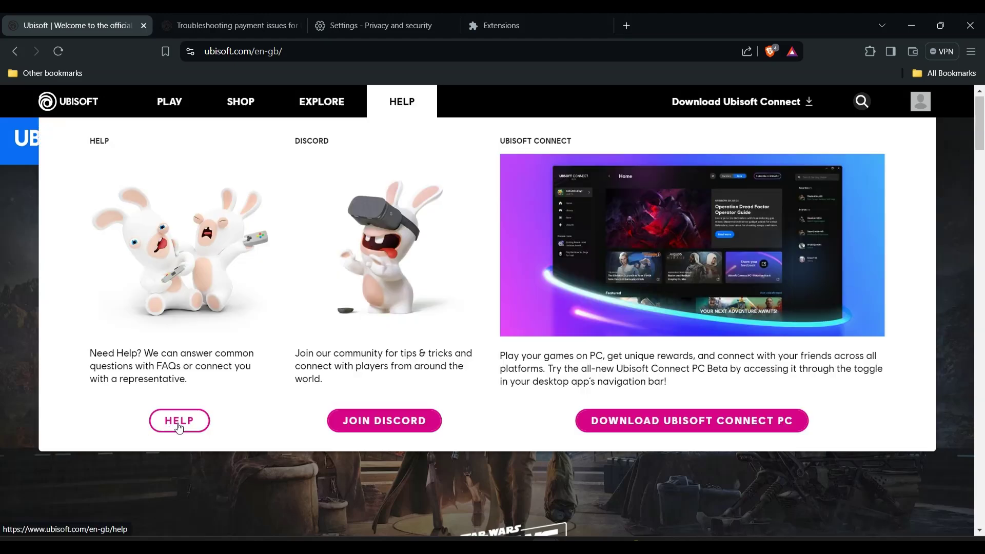
Step: Open the Ubisoft Help page from the HELP dropdown in the nav bar
{"action": "left_click", "coordinate": [179, 423]}
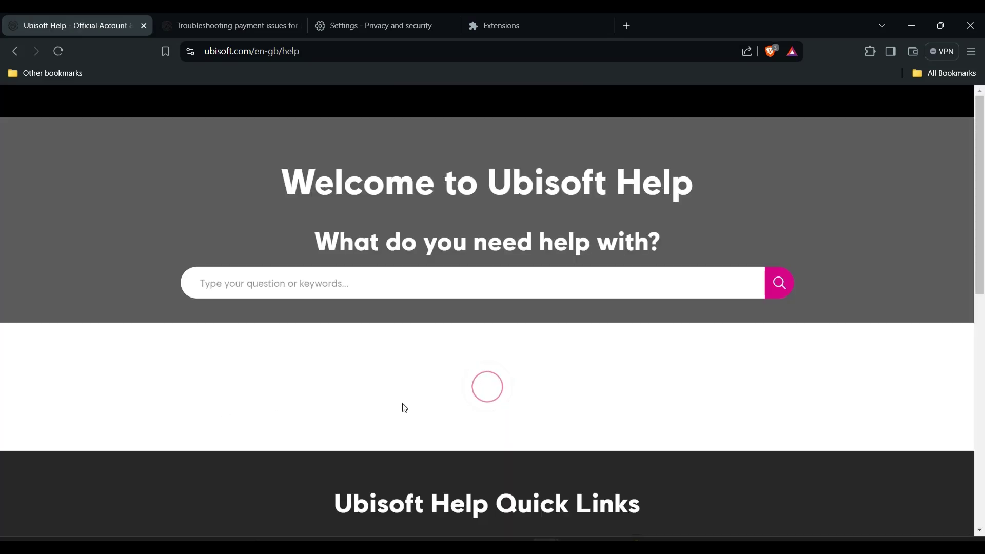
{"action": "scroll", "coordinate": [408, 406], "scroll_direction": "down", "scroll_amount": 2}
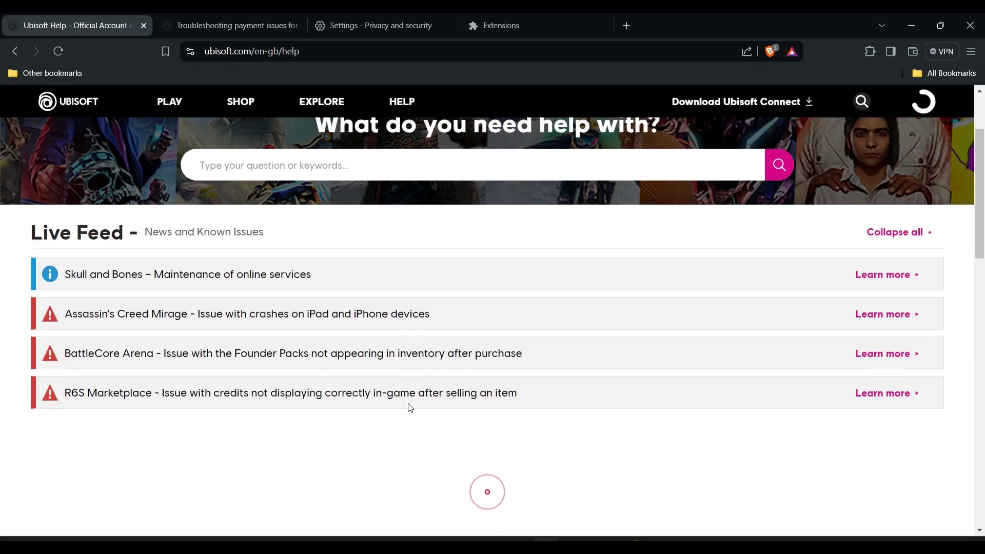